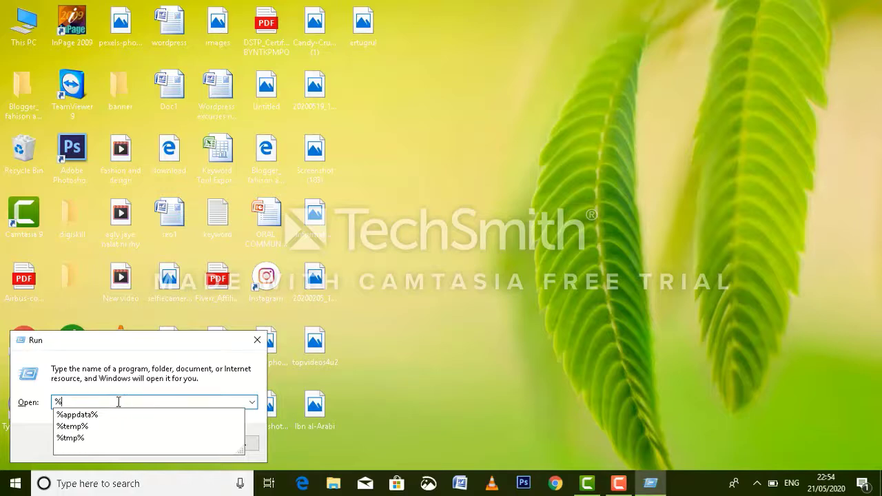
Open the user's temporary files folder by running %temp%.
{"action": "type", "text": "te"}
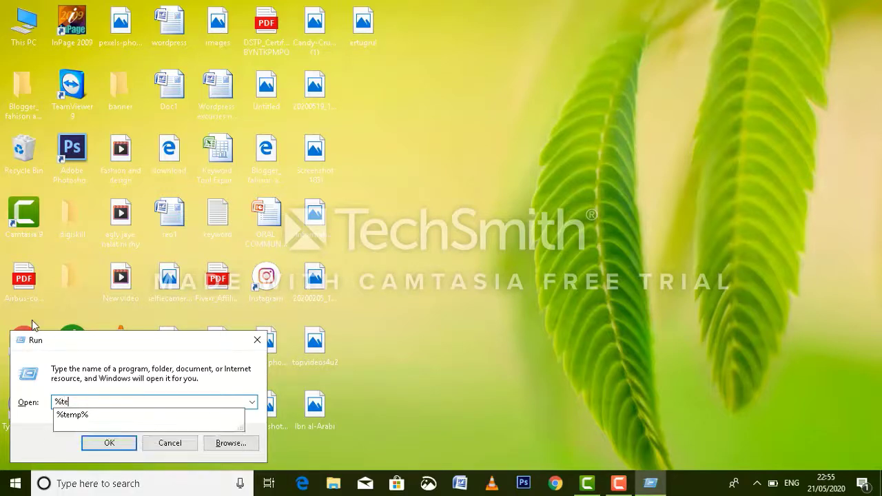
{"action": "type", "text": "mp%"}
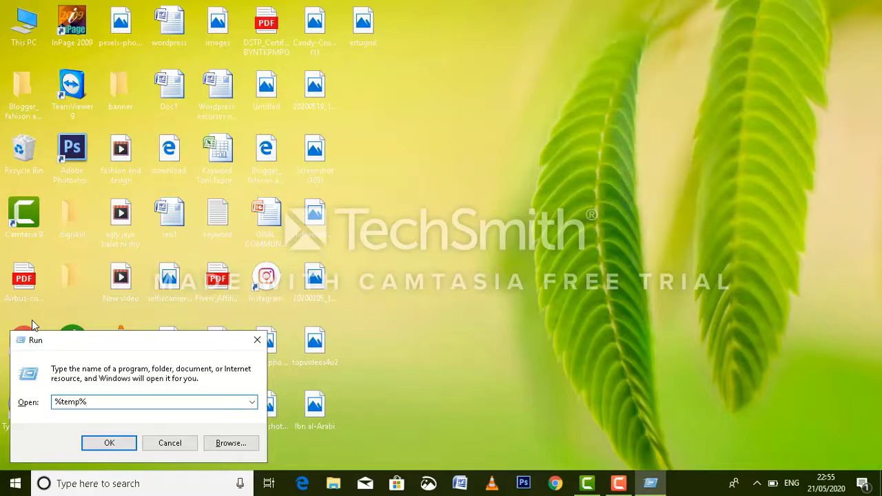
{"action": "left_click", "coordinate": [110, 444]}
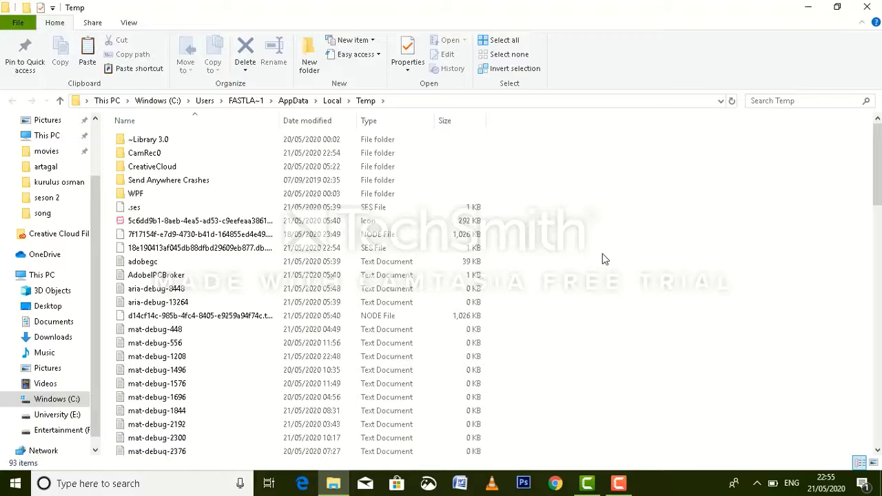
Delete everything in the Temp folder, skipping the in-use CamRec0 folder and cancelling at Send Anywhere Crashes, and close the window.
{"action": "left_click_drag", "start_coordinate": [878, 164], "coordinate": [877, 255]}
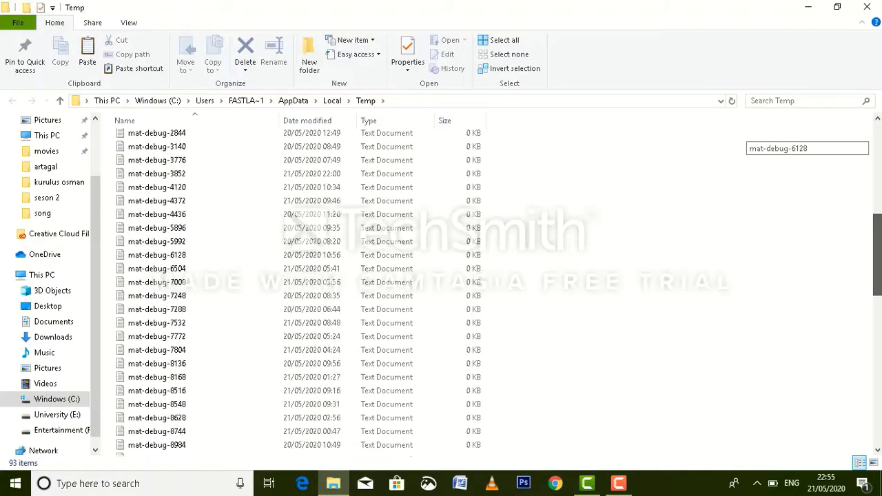
{"action": "scroll", "coordinate": [762, 175], "scroll_direction": "up", "scroll_amount": 10}
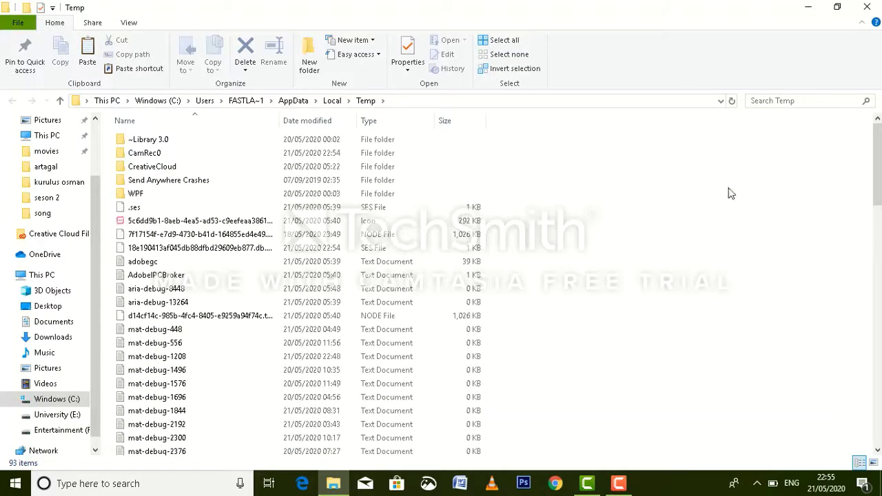
{"action": "key", "text": "ctrl+a"}
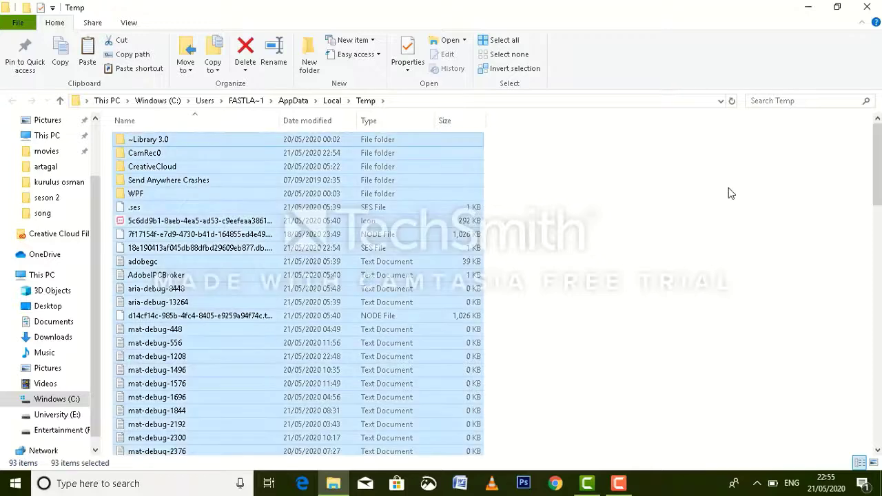
{"action": "key", "text": "Delete"}
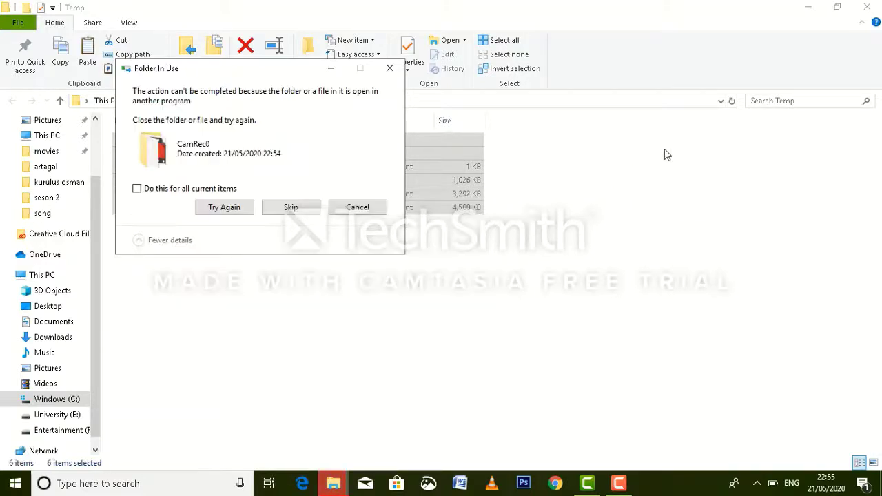
{"action": "left_click", "coordinate": [292, 208]}
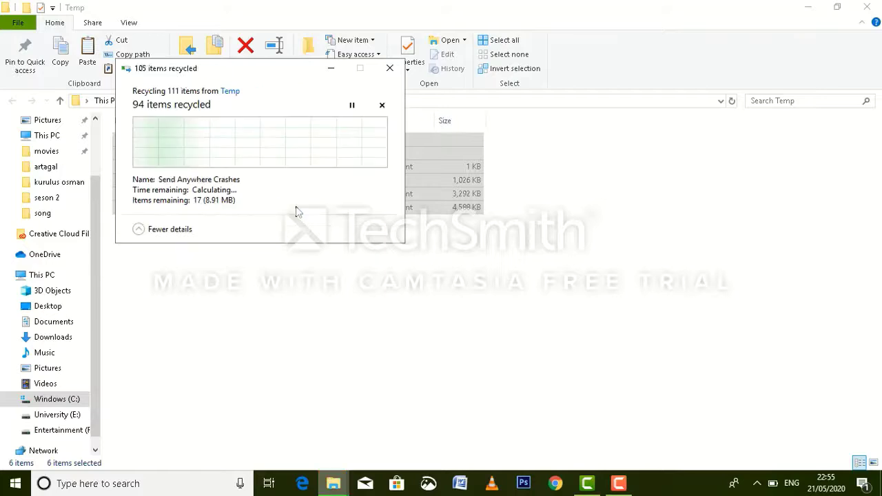
{"action": "left_click", "coordinate": [390, 69]}
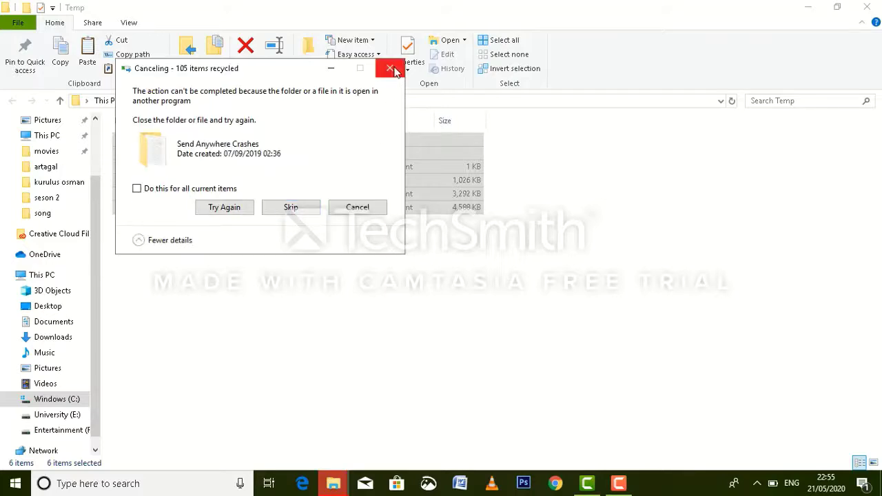
{"action": "left_click", "coordinate": [359, 208]}
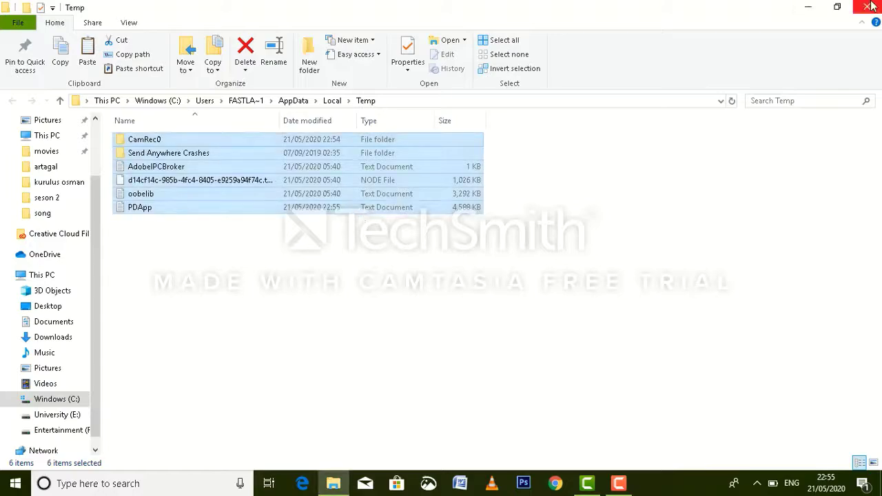
{"action": "left_click", "coordinate": [807, 5]}
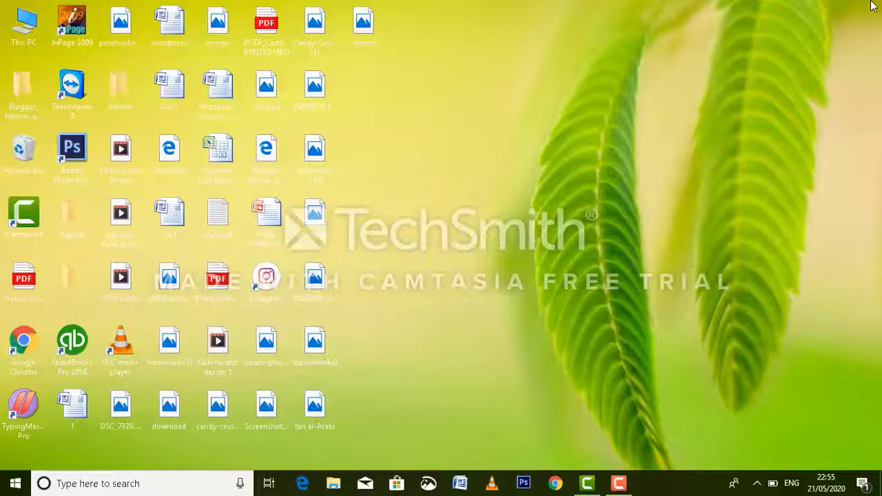
Open the AppData Roaming folder by running %appdata% from the Run dialog.
{"action": "left_click", "coordinate": [161, 486]}
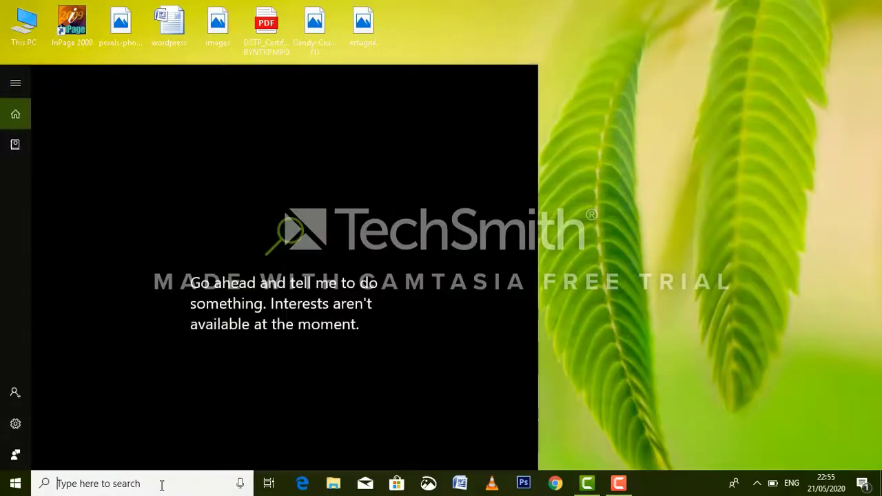
{"action": "key", "text": "super+r"}
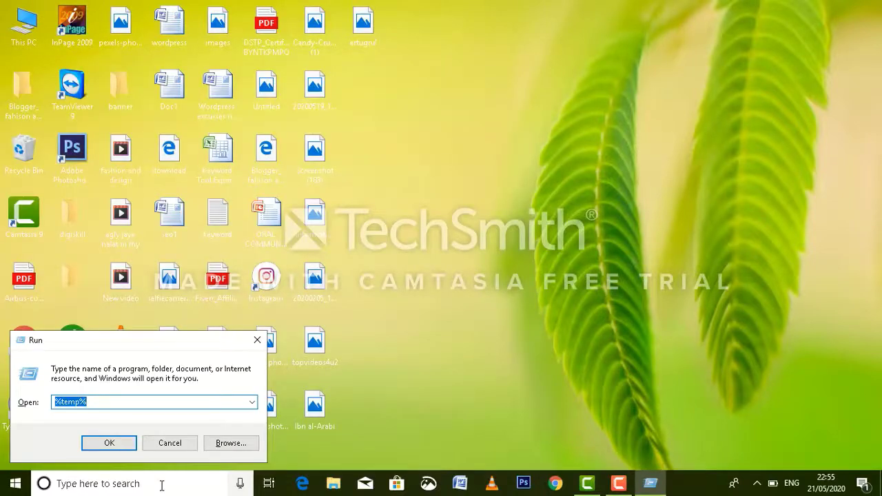
{"action": "key", "text": "BackSpace"}
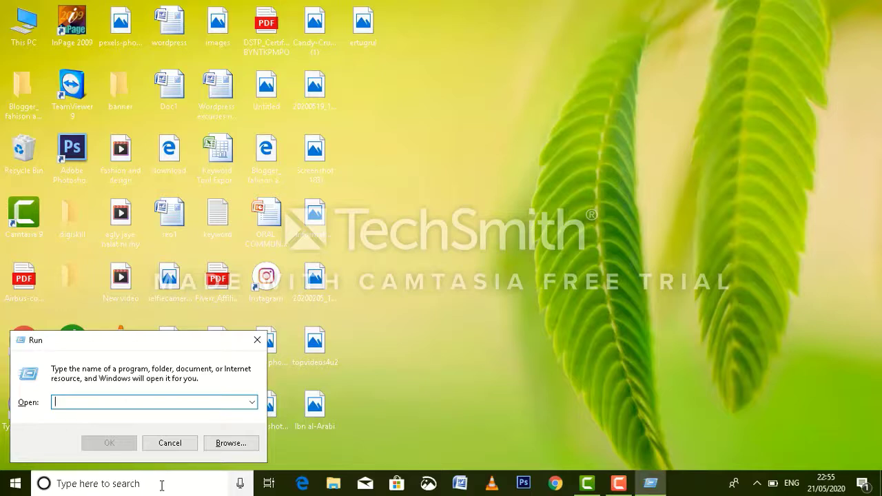
{"action": "type", "text": "%"}
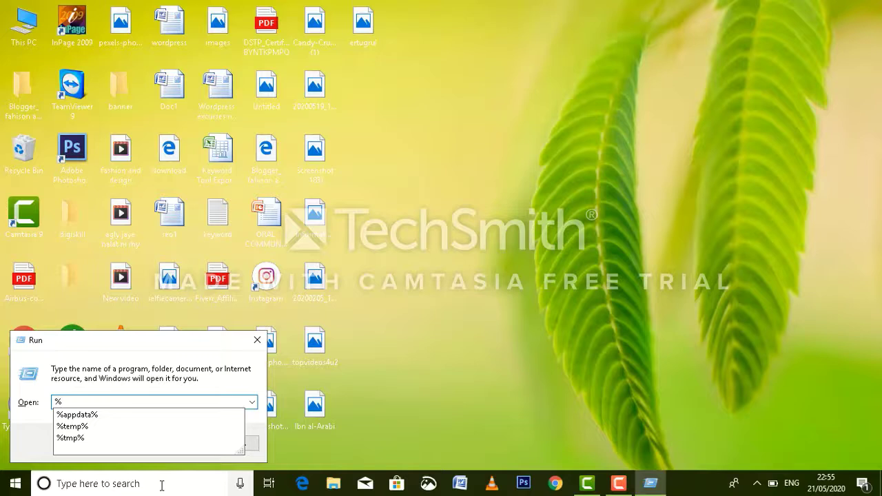
{"action": "type", "text": "a"}
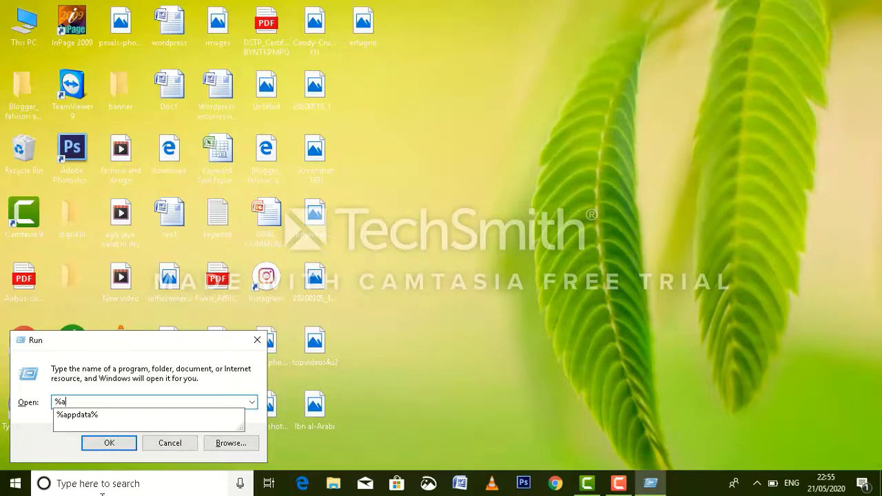
{"action": "left_click", "coordinate": [115, 416]}
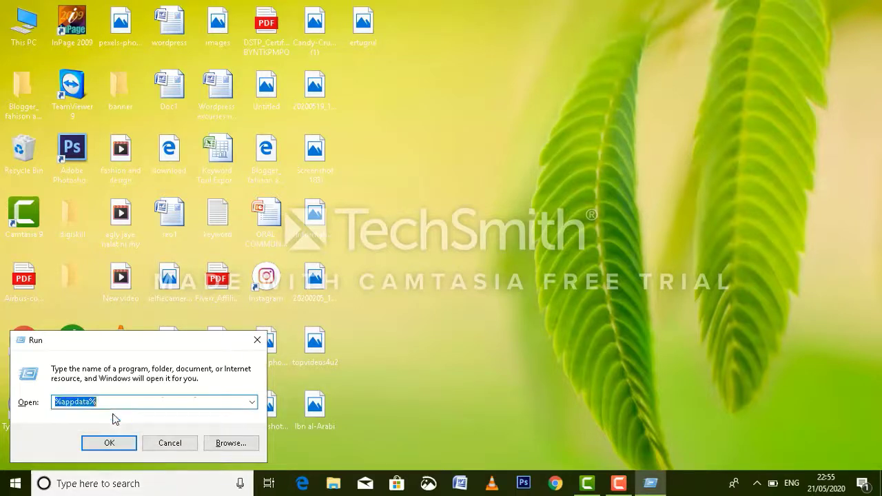
{"action": "left_click", "coordinate": [109, 442]}
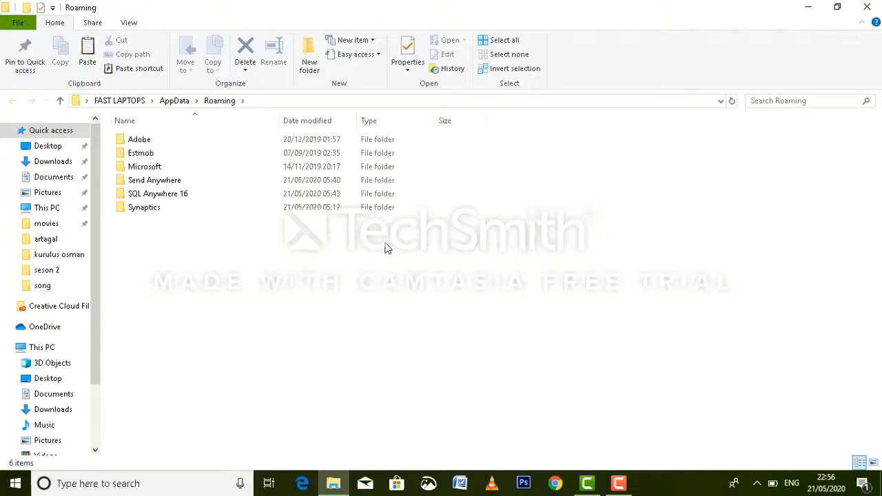
Delete all folders in Roaming, cancelling at the in-use Estmob folder, and close the window.
{"action": "key", "text": "ctrl+a"}
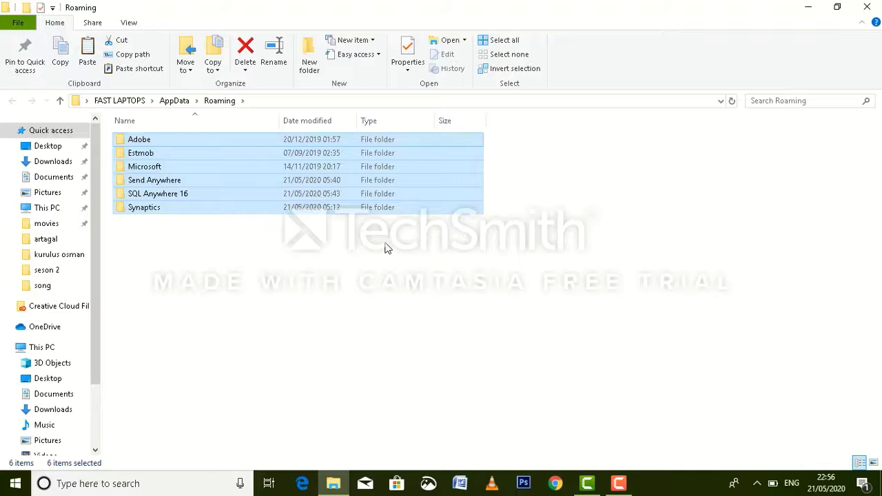
{"action": "key", "text": "Delete"}
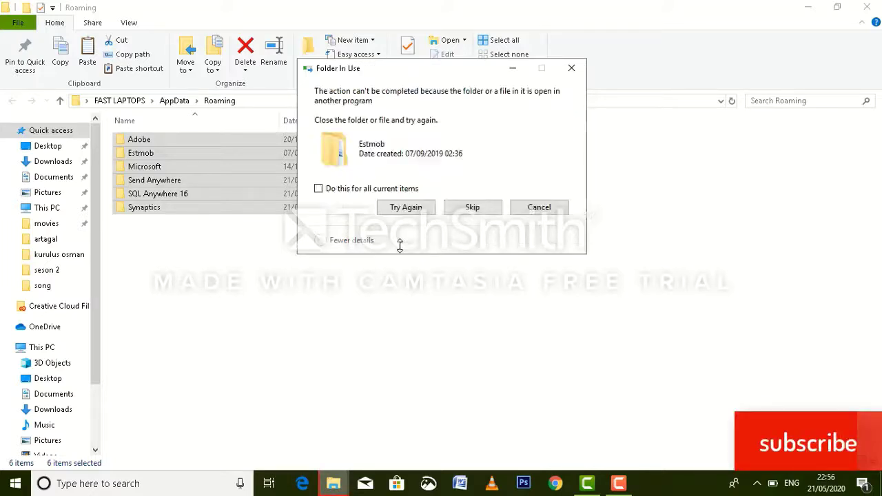
{"action": "left_click", "coordinate": [541, 213]}
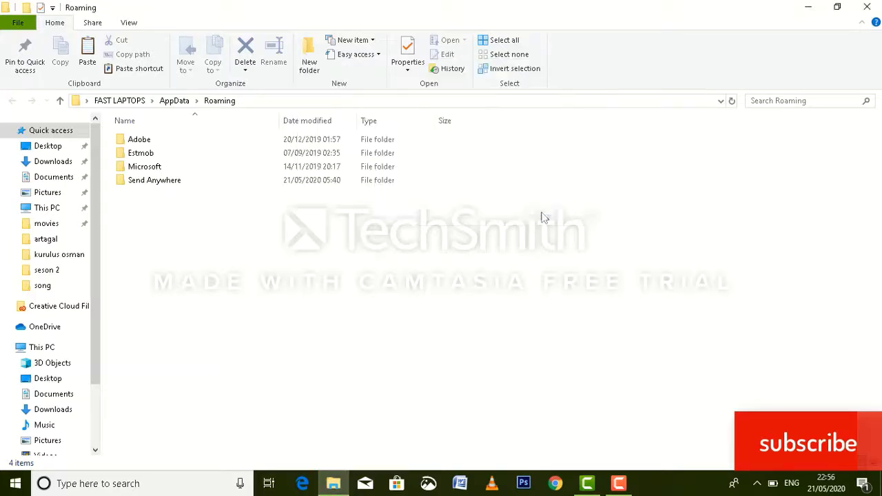
{"action": "left_click", "coordinate": [870, 6]}
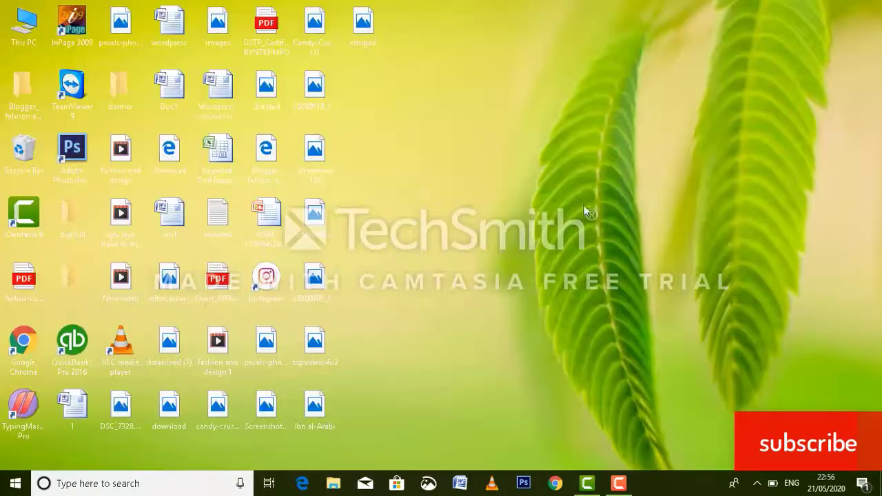
Bring up the Run dialog again and clear the previous %appdata% command.
{"action": "left_click", "coordinate": [201, 483]}
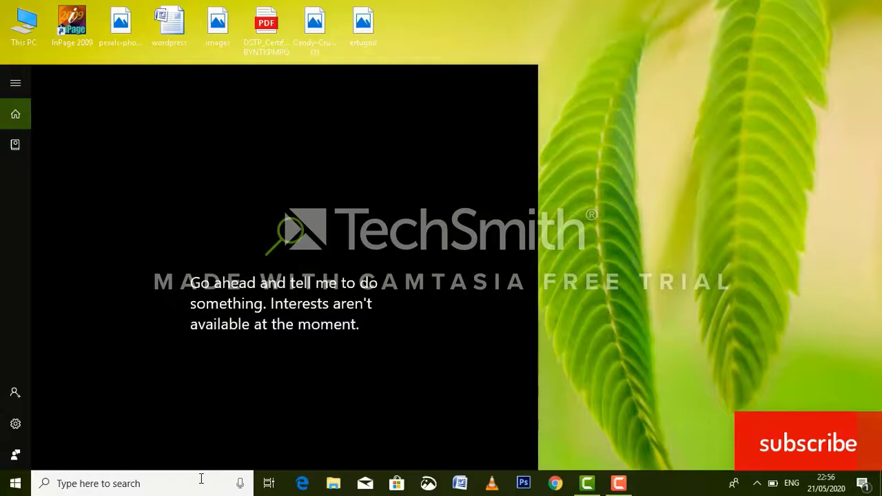
{"action": "key", "text": "super+r"}
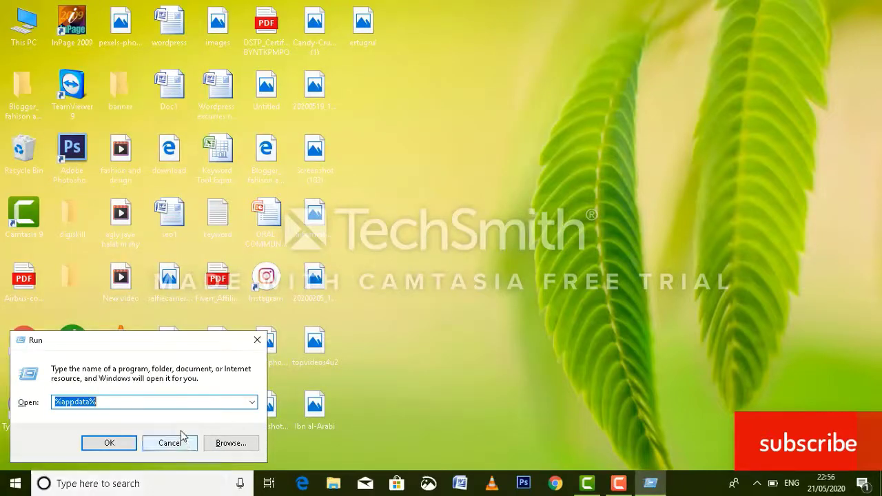
{"action": "left_click", "coordinate": [167, 400]}
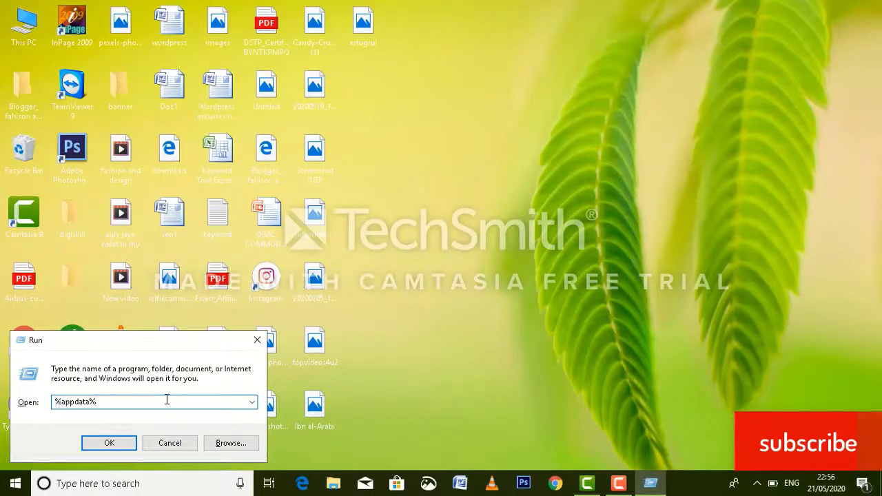
{"action": "key", "text": "BackSpace"}
{"action": "key", "text": "BackSpace"}
{"action": "key", "text": "BackSpace"}
{"action": "key", "text": "BackSpace"}
{"action": "key", "text": "BackSpace"}
{"action": "key", "text": "BackSpace"}
{"action": "key", "text": "BackSpace"}
{"action": "key", "text": "BackSpace"}
{"action": "key", "text": "BackSpace"}
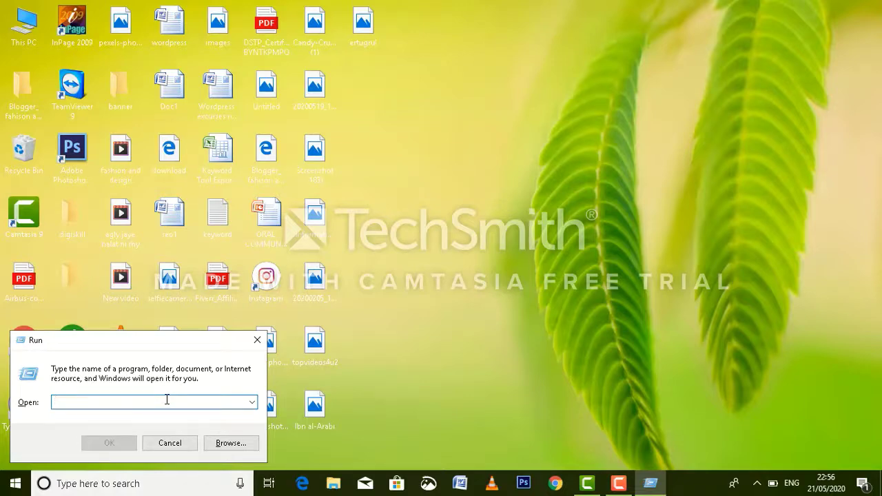
Try twice to run the command mscofg.
{"action": "type", "text": "m"}
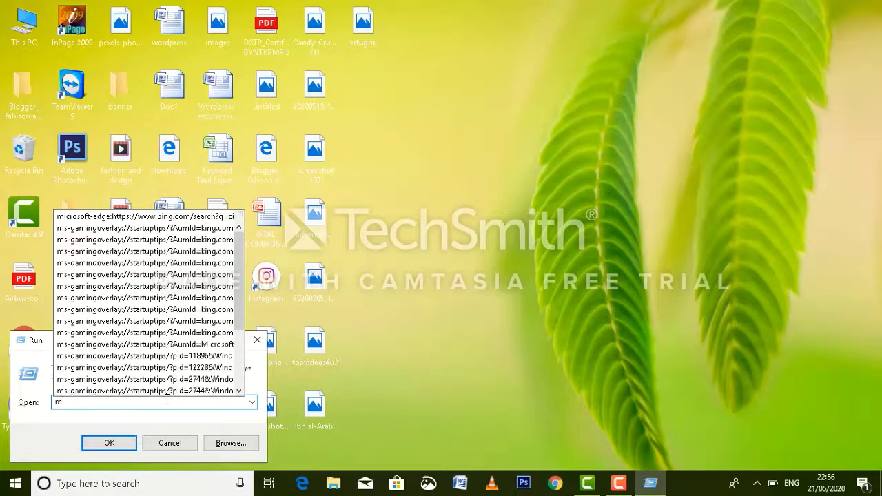
{"action": "type", "text": "sc"}
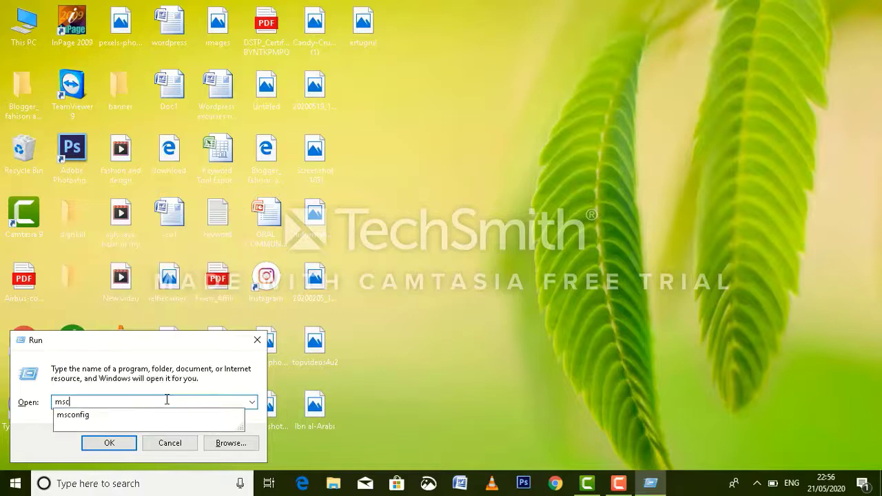
{"action": "type", "text": "of"}
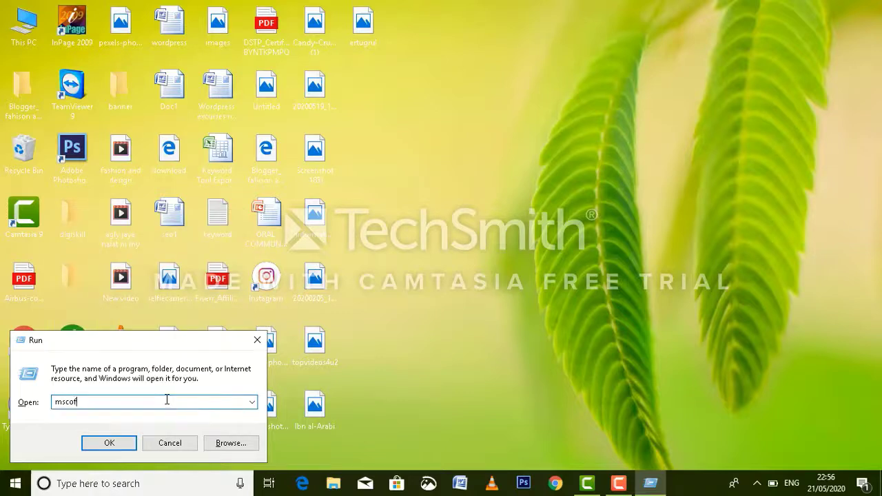
{"action": "type", "text": "g"}
{"action": "key", "text": "Return"}
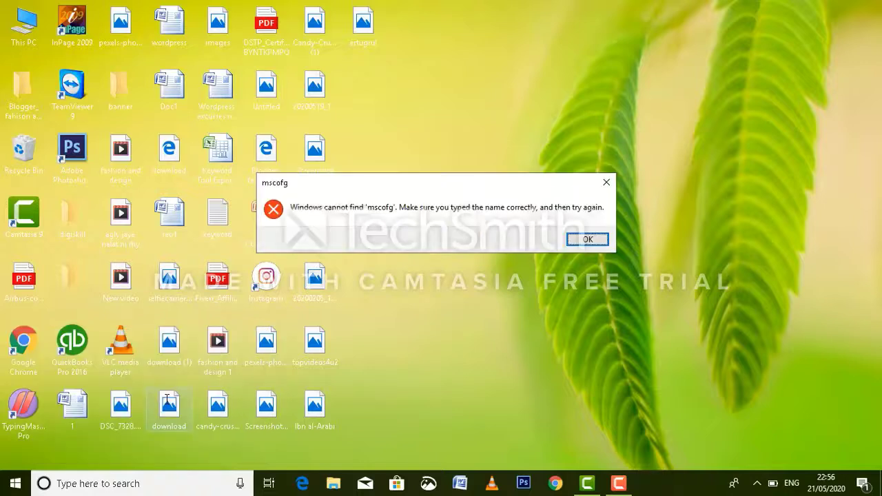
{"action": "left_click", "coordinate": [605, 240]}
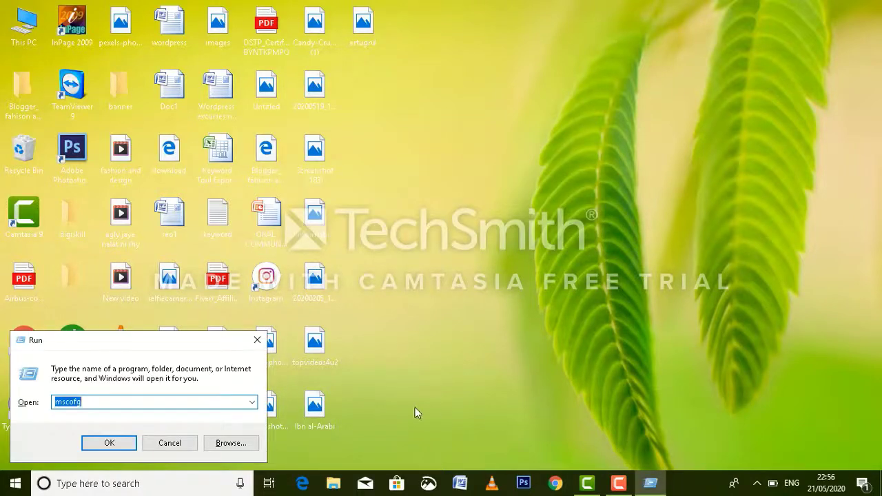
{"action": "left_click", "coordinate": [109, 443]}
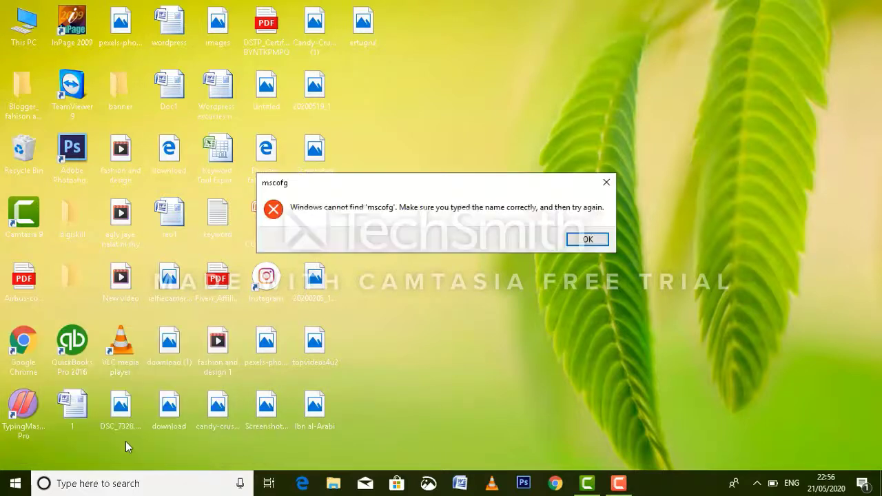
{"action": "left_click", "coordinate": [583, 237]}
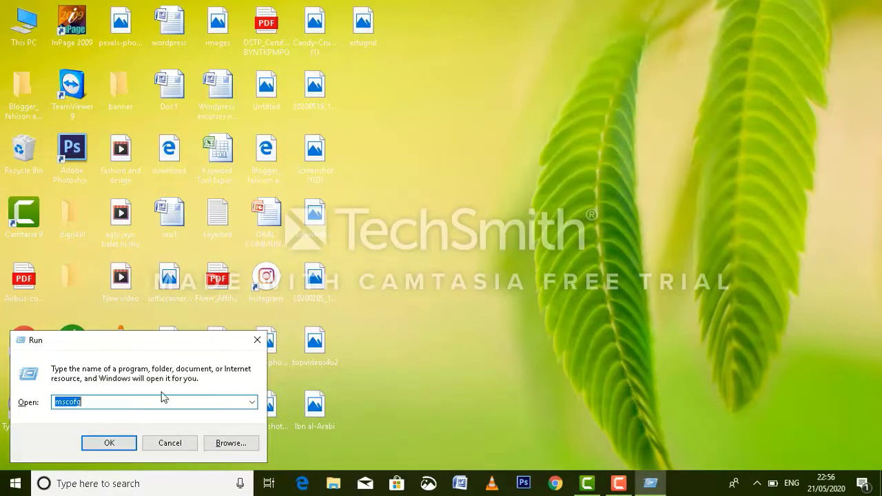
Open System Configuration by running msconfig, chosen from the Run dialog's command history.
{"action": "left_click", "coordinate": [253, 406]}
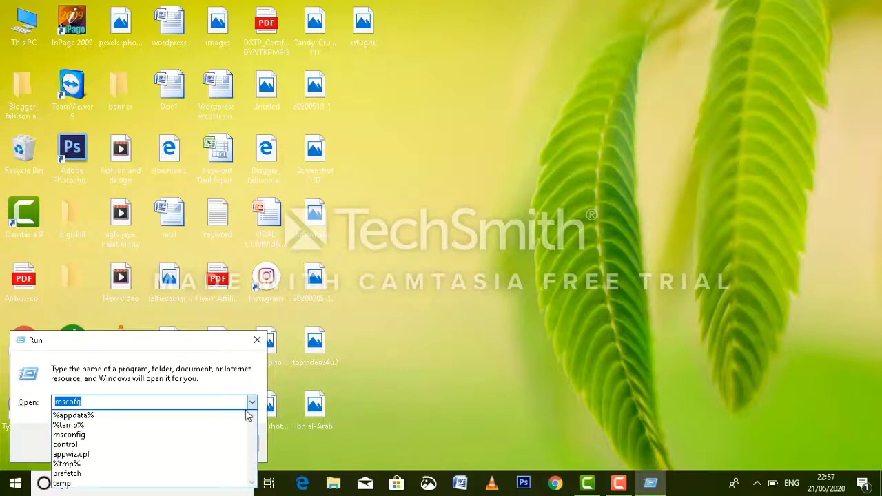
{"action": "left_click", "coordinate": [106, 438]}
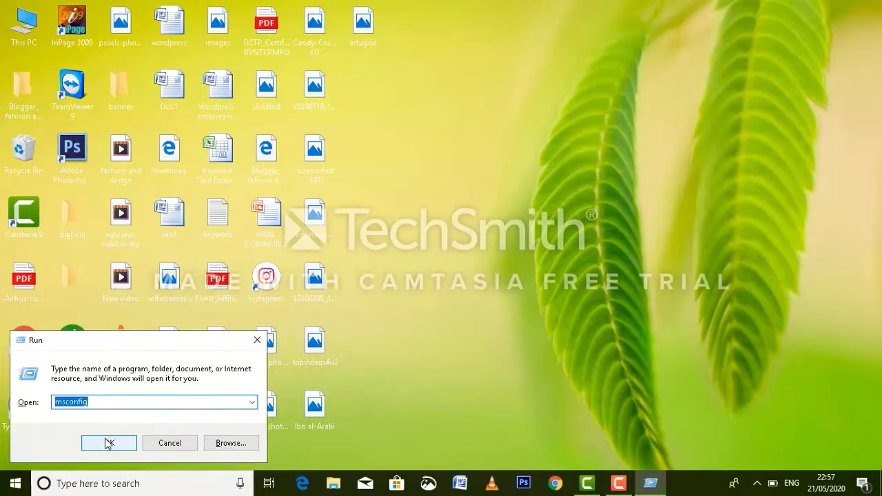
{"action": "left_click", "coordinate": [106, 442]}
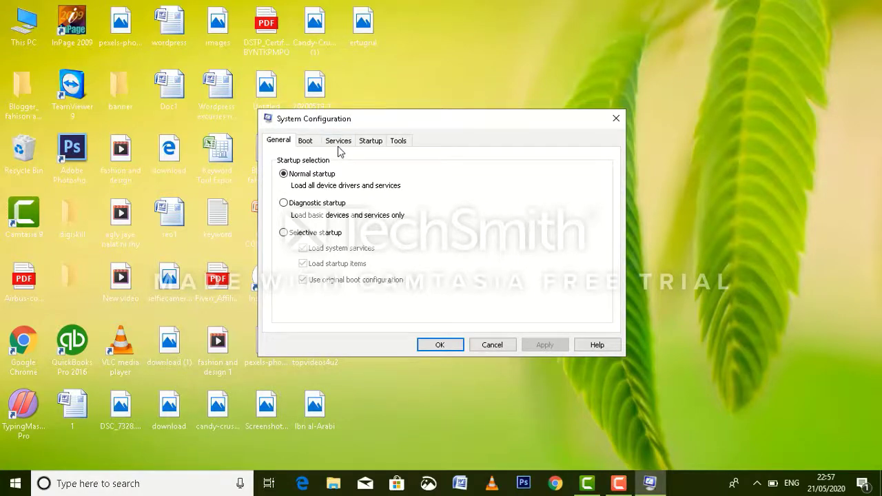
In System Configuration's services list, disable AllJoyn Router Service and enable it again.
{"action": "left_click", "coordinate": [338, 141]}
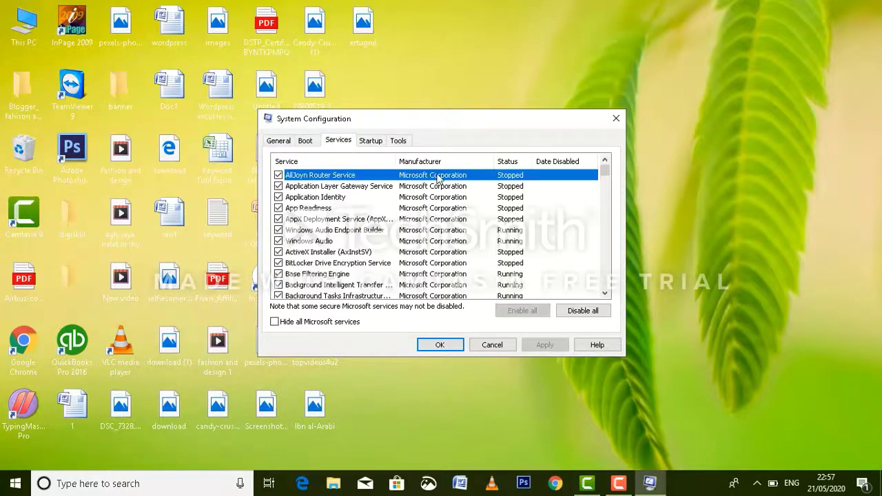
{"action": "mouse_move", "coordinate": [608, 176]}
{"action": "left_mouse_down"}
{"action": "mouse_move", "coordinate": [608, 200]}
{"action": "mouse_move", "coordinate": [607, 171]}
{"action": "left_mouse_up"}
{"action": "left_click", "coordinate": [277, 177]}
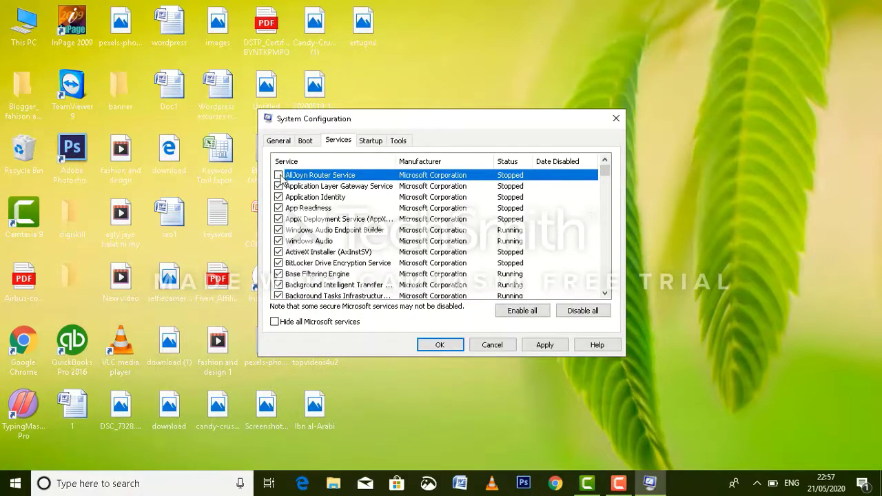
{"action": "left_click", "coordinate": [277, 177]}
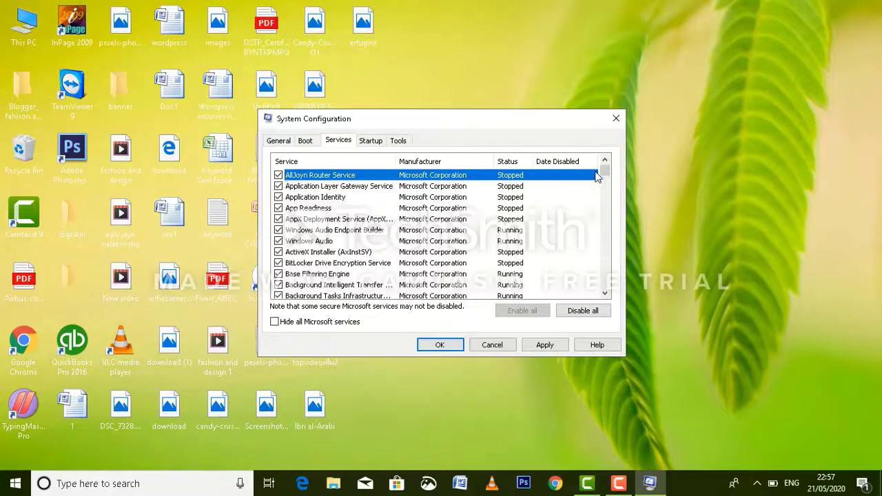
Look through the remaining services, accept the System Configuration settings and dismiss the restart prompt without restarting.
{"action": "left_click_drag", "start_coordinate": [608, 177], "coordinate": [608, 257]}
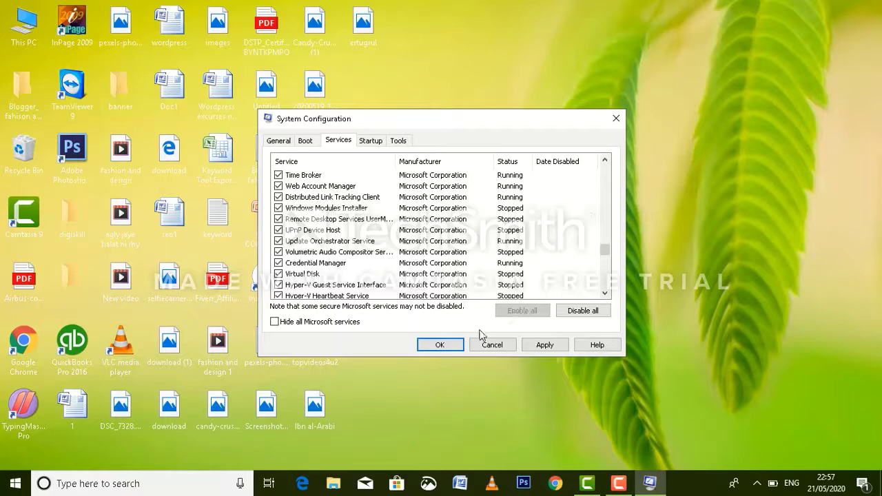
{"action": "left_click", "coordinate": [439, 345]}
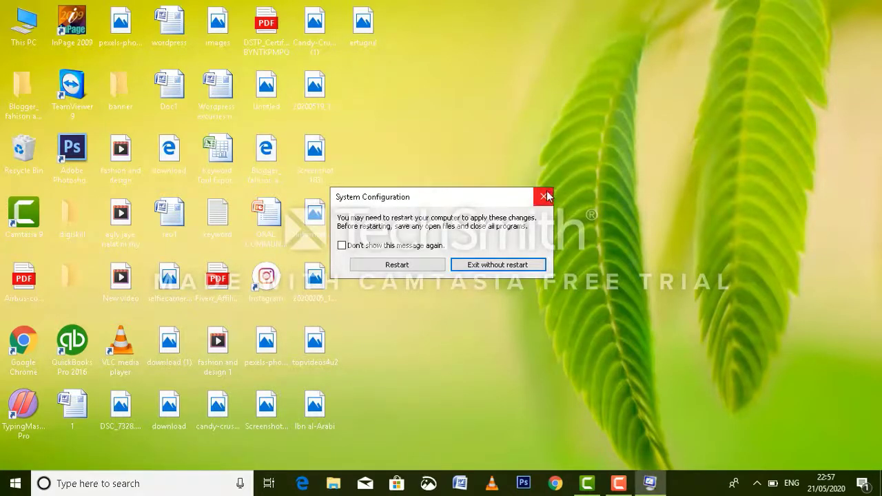
{"action": "left_click", "coordinate": [549, 196]}
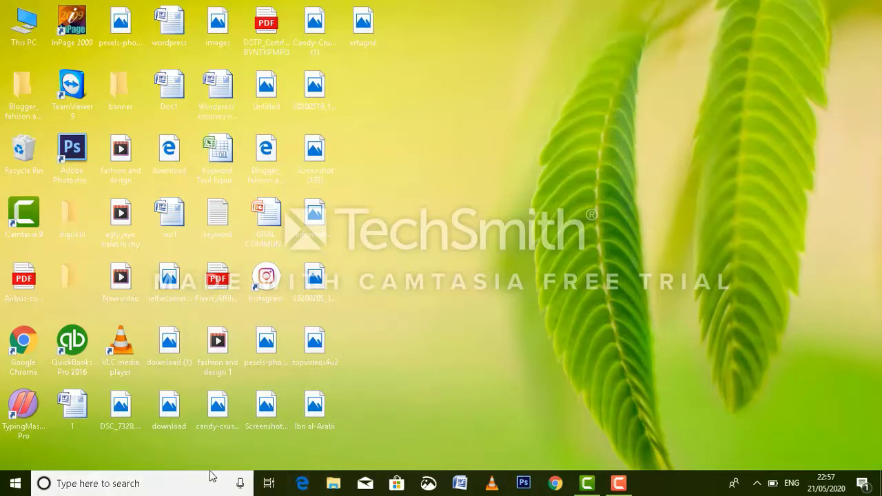
Open the Windows Prefetch folder by running prefetch from the Run dialog and granting permanent access to the folder.
{"action": "left_click", "coordinate": [187, 487]}
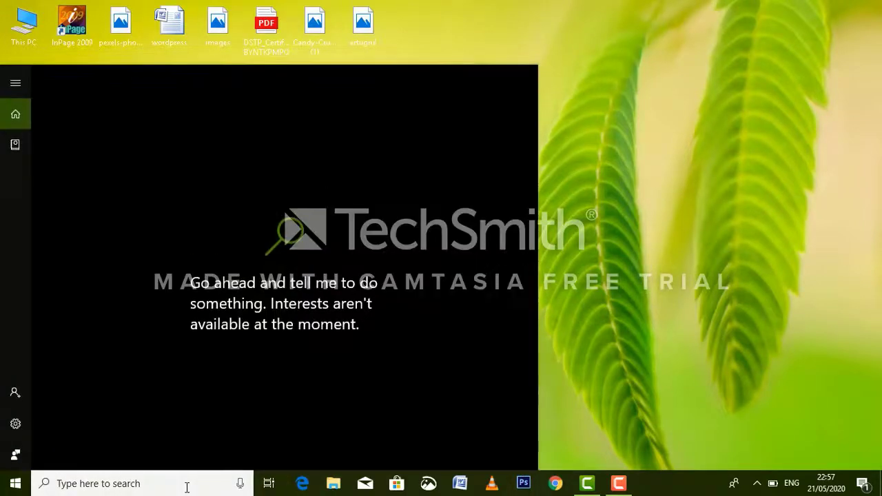
{"action": "key", "text": "super+r"}
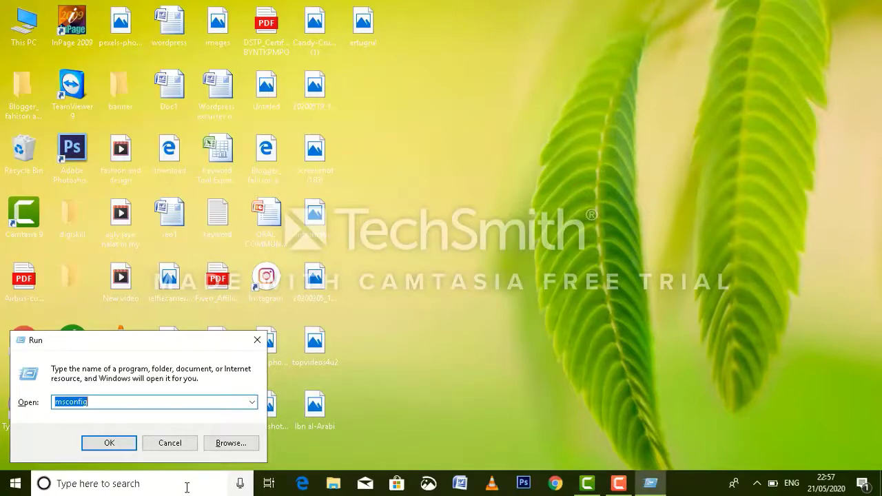
{"action": "key", "text": "BackSpace"}
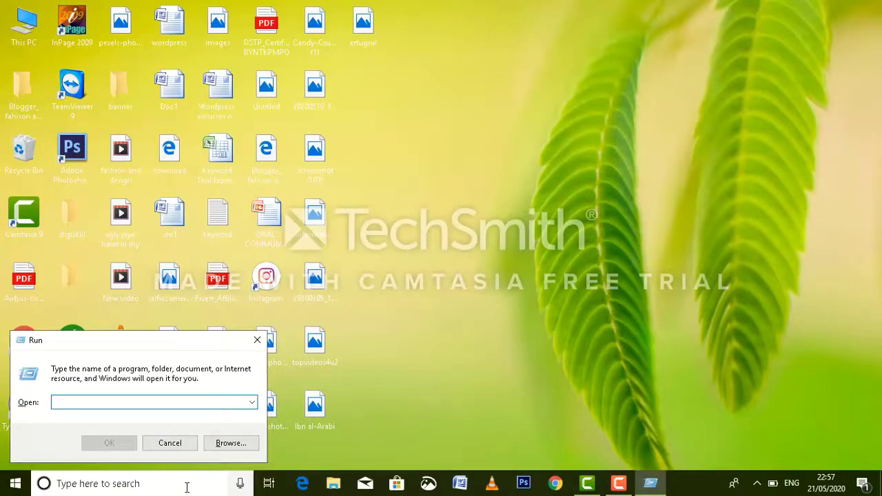
{"action": "type", "text": "p"}
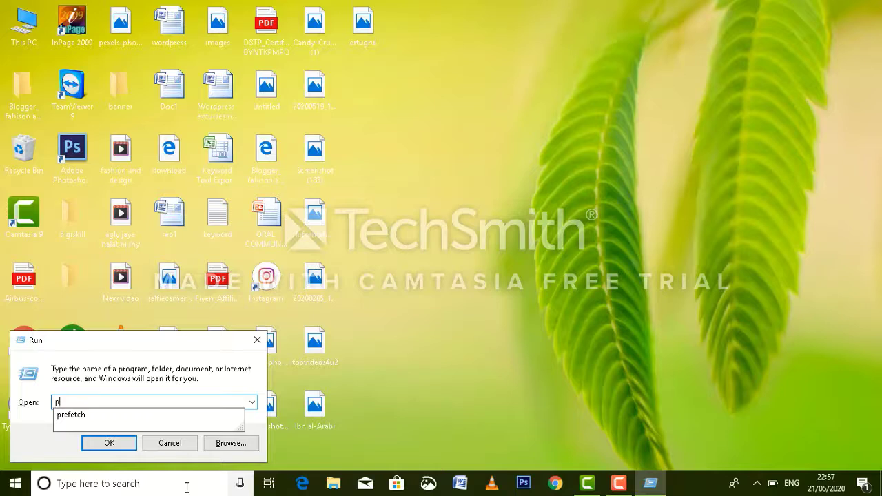
{"action": "type", "text": "r"}
{"action": "left_click", "coordinate": [118, 416]}
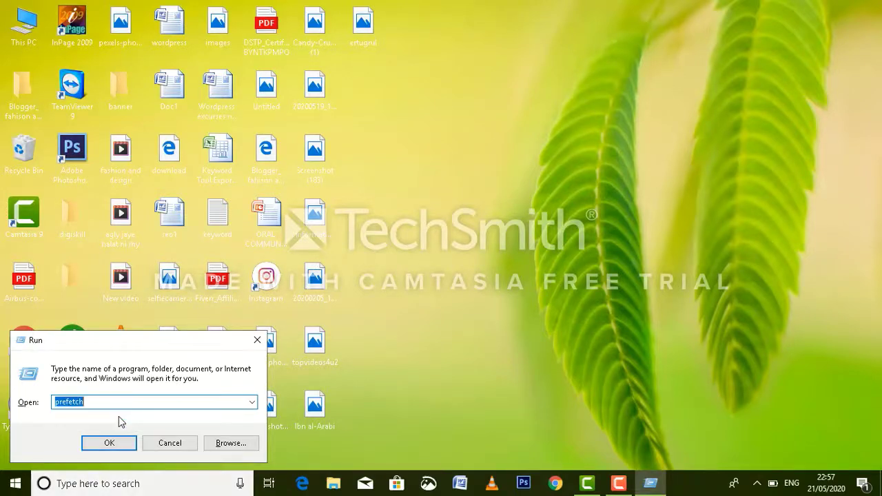
{"action": "left_click", "coordinate": [109, 445]}
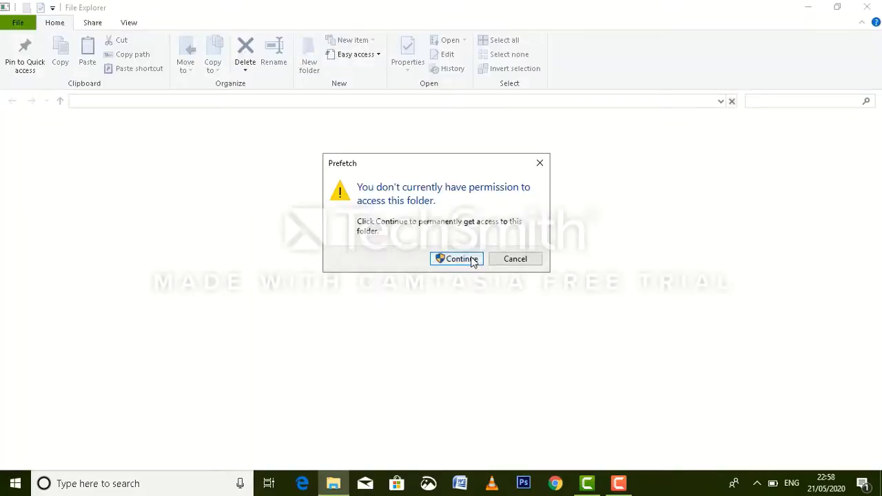
{"action": "left_click", "coordinate": [452, 258]}
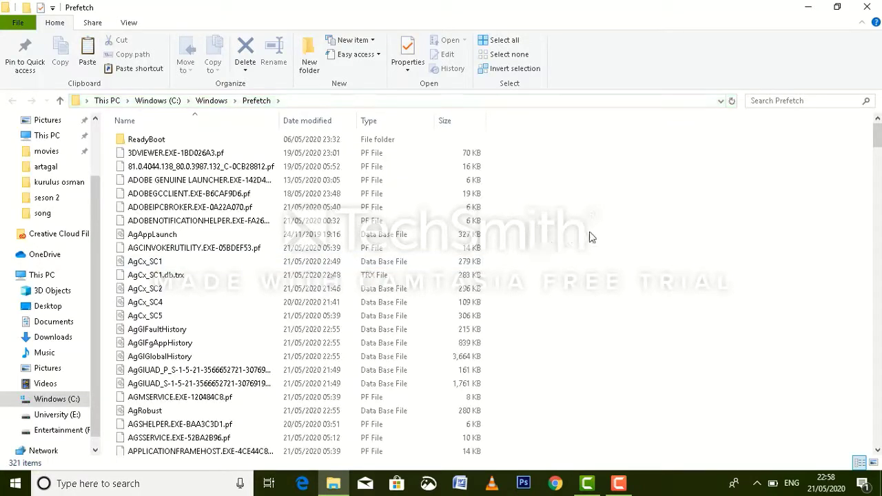
Delete all items in the Prefetch folder, cancelling at the in-use file PfPre_3f3daa72.mkd, and close the window.
{"action": "left_click_drag", "start_coordinate": [877, 128], "coordinate": [876, 191]}
{"action": "key", "text": "ctrl+a"}
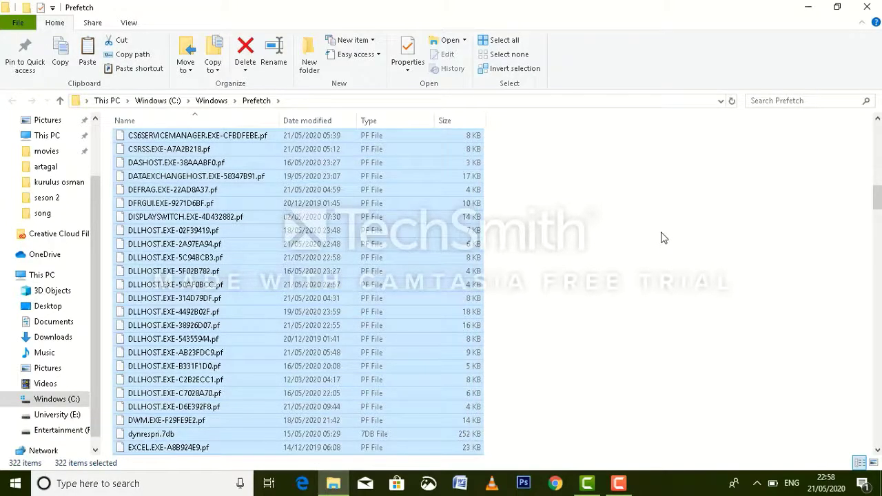
{"action": "key", "text": "Delete"}
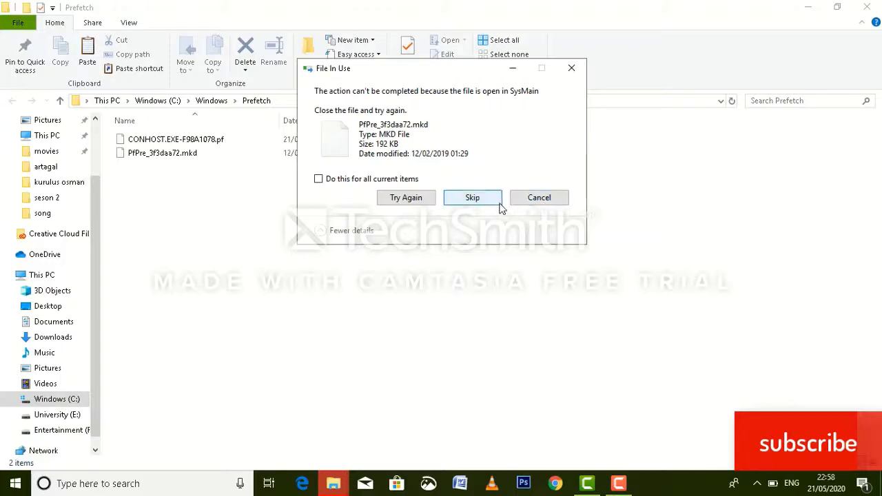
{"action": "left_click", "coordinate": [540, 198]}
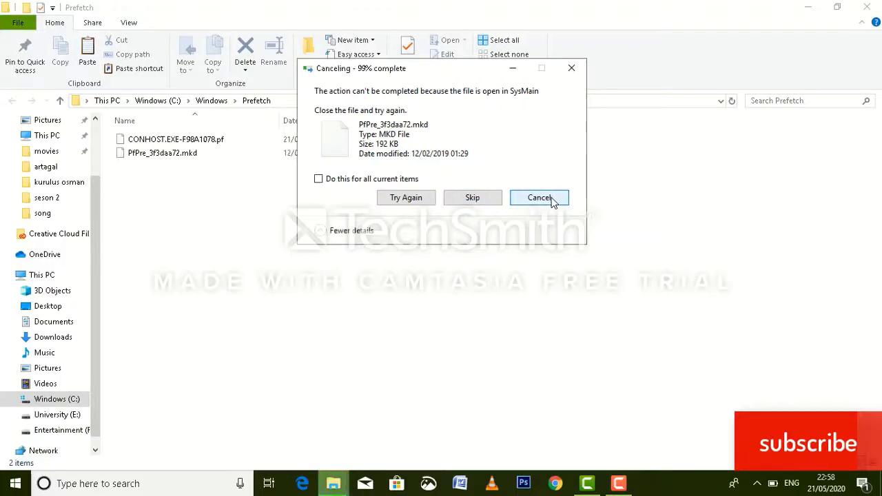
{"action": "left_click", "coordinate": [531, 198]}
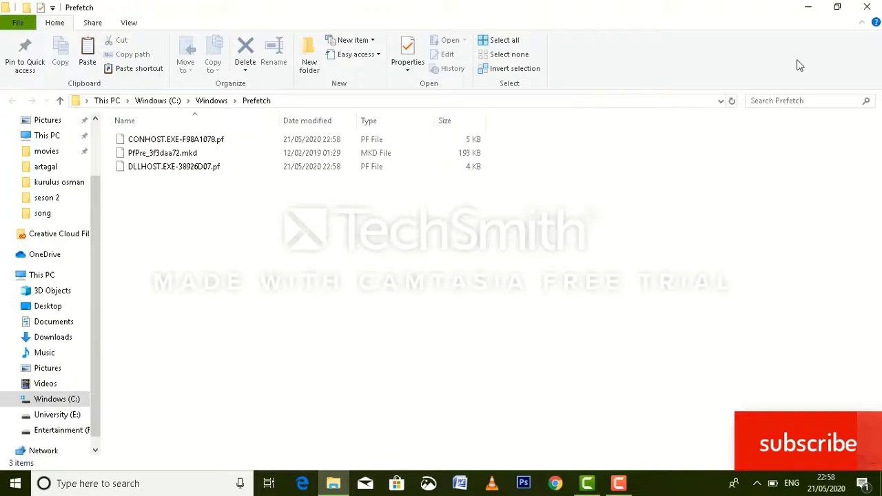
{"action": "left_click", "coordinate": [867, 7]}
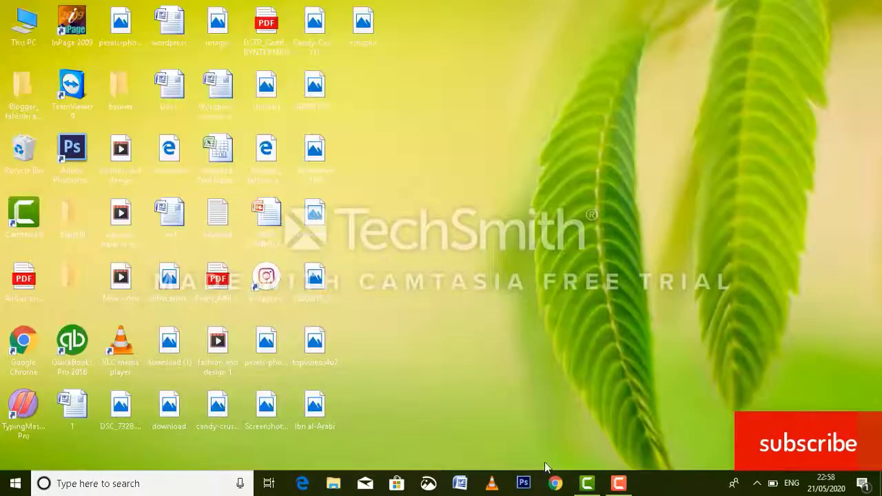
{"action": "left_click", "coordinate": [618, 484]}
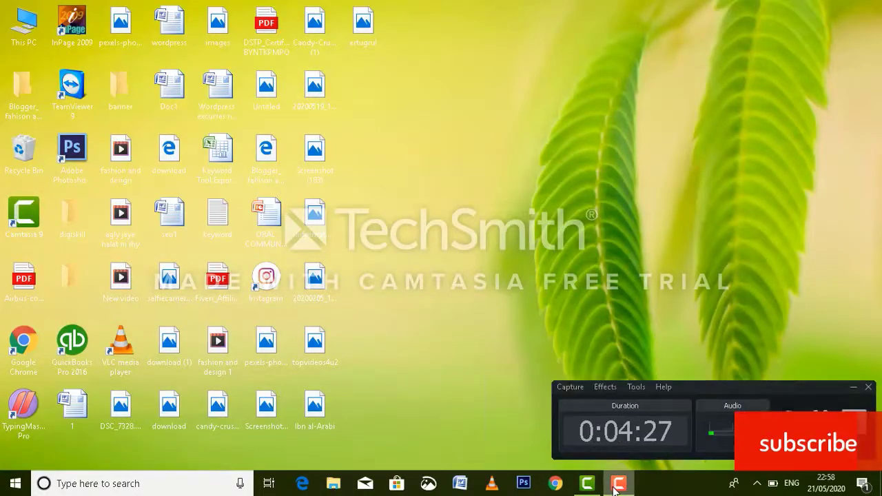